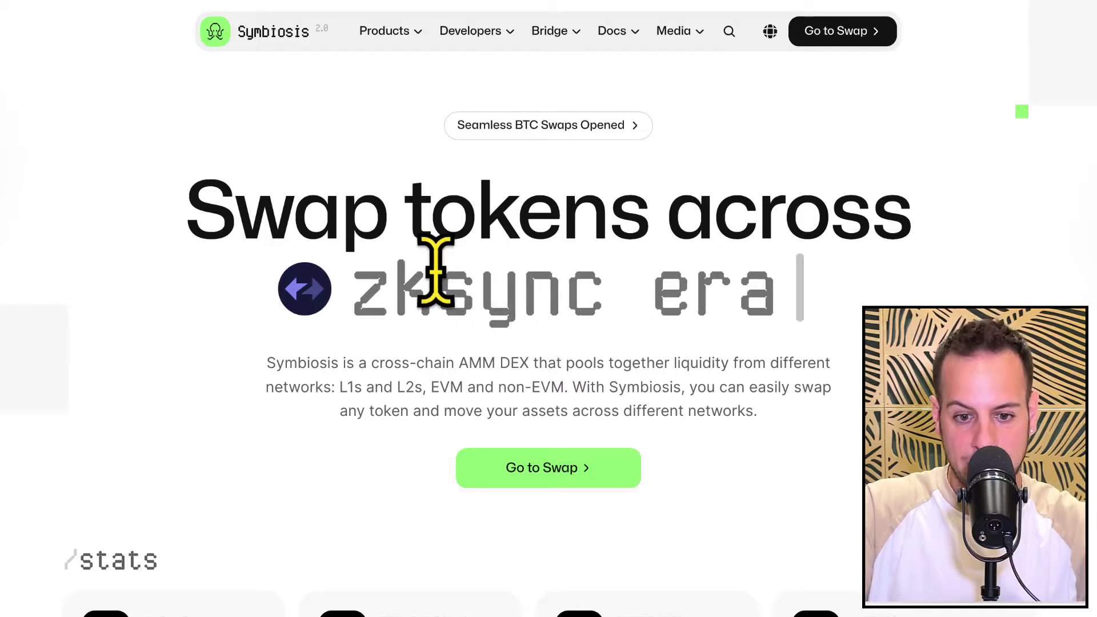
# - Select words and lines of the 'Swap tokens across' headline on the landing page
pyautogui.moveTo(324, 219); pyautogui.dragTo(564, 257)
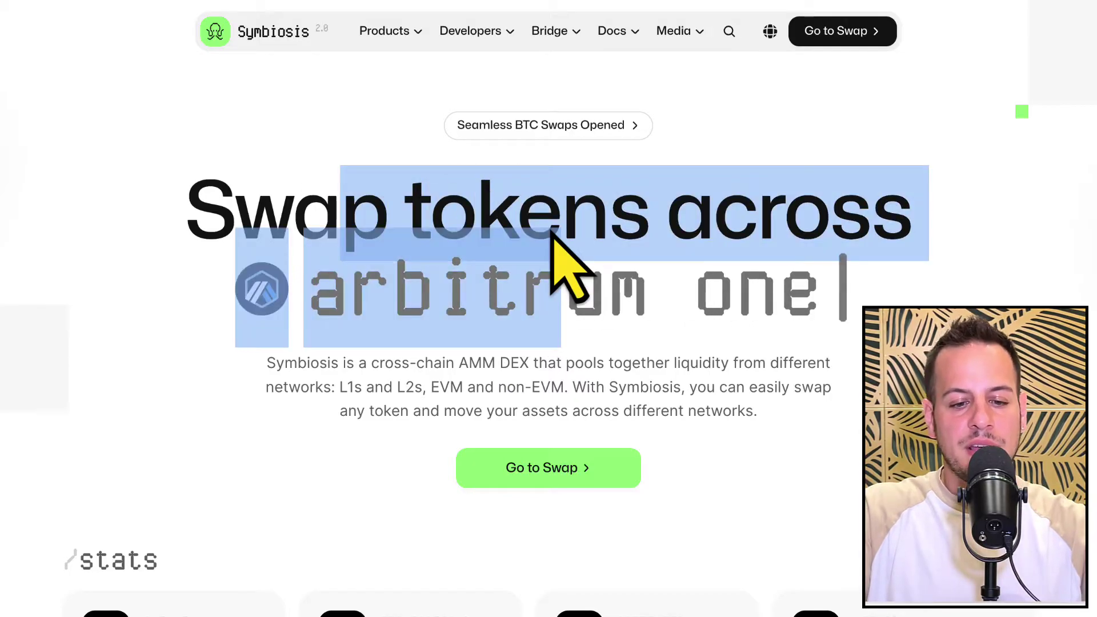
pyautogui.doubleClick(469, 202)
pyautogui.tripleClick(468, 203)
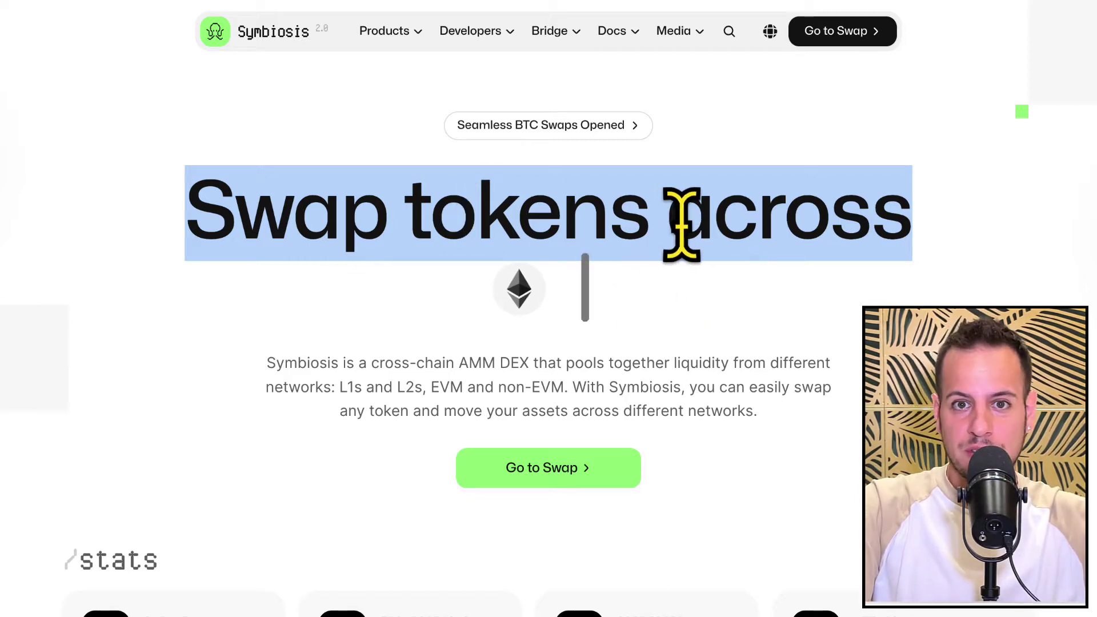
pyautogui.click(661, 244)
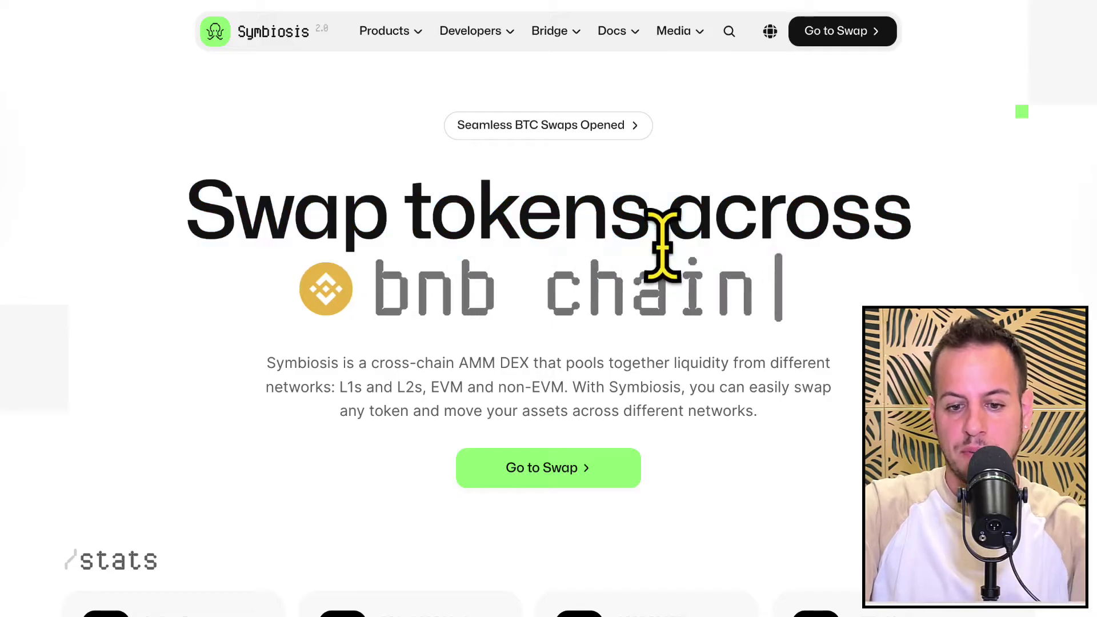
pyautogui.tripleClick(661, 245)
pyautogui.tripleClick(650, 191)
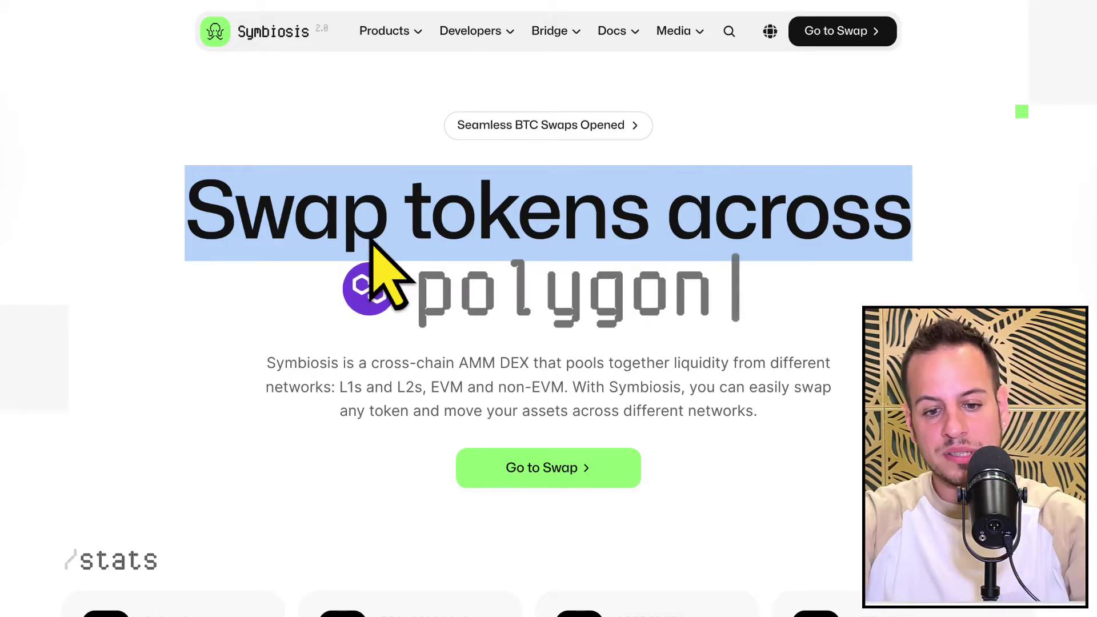
# - Highlight the description text, then open the Swap form's Transfer From network and token picker
pyautogui.moveTo(379, 269); pyautogui.dragTo(521, 314)
pyautogui.tripleClick(476, 365)
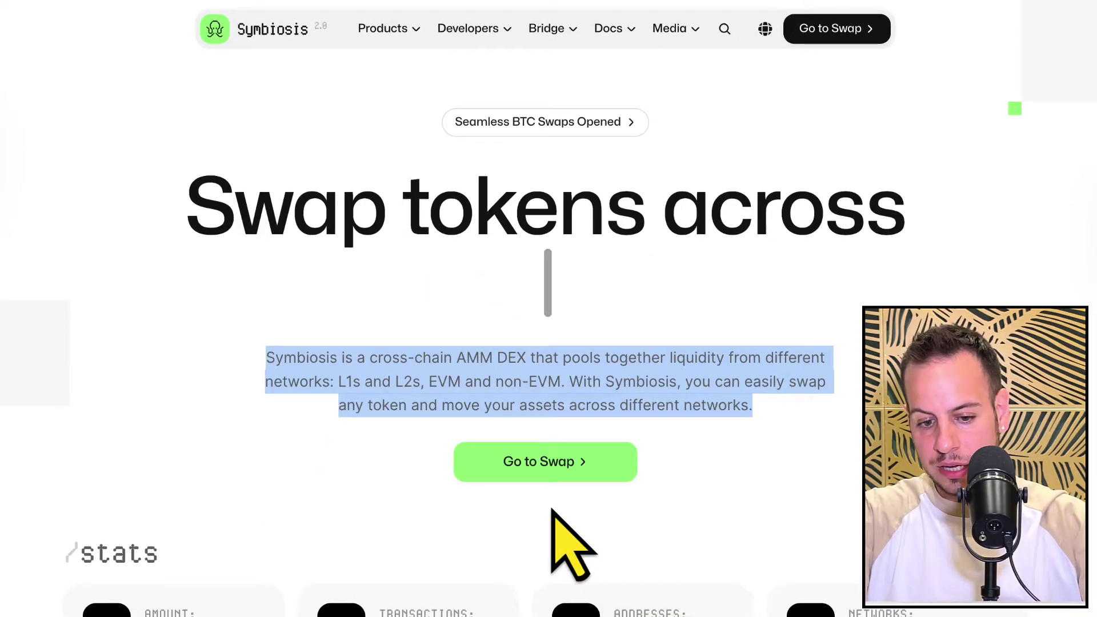
pyautogui.click(540, 467)
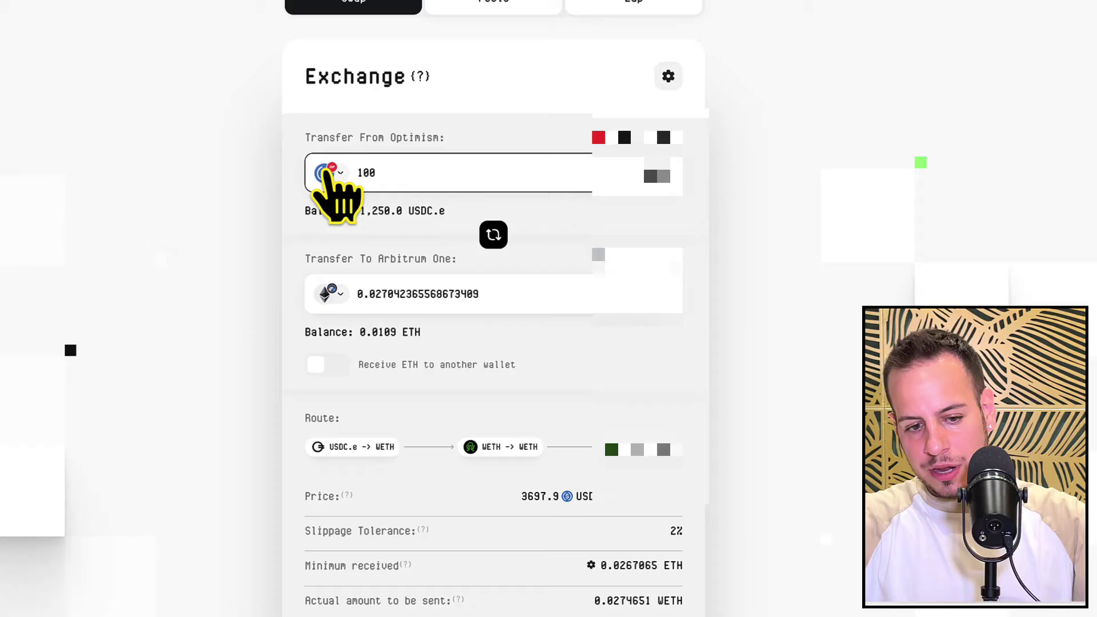
pyautogui.click(331, 173)
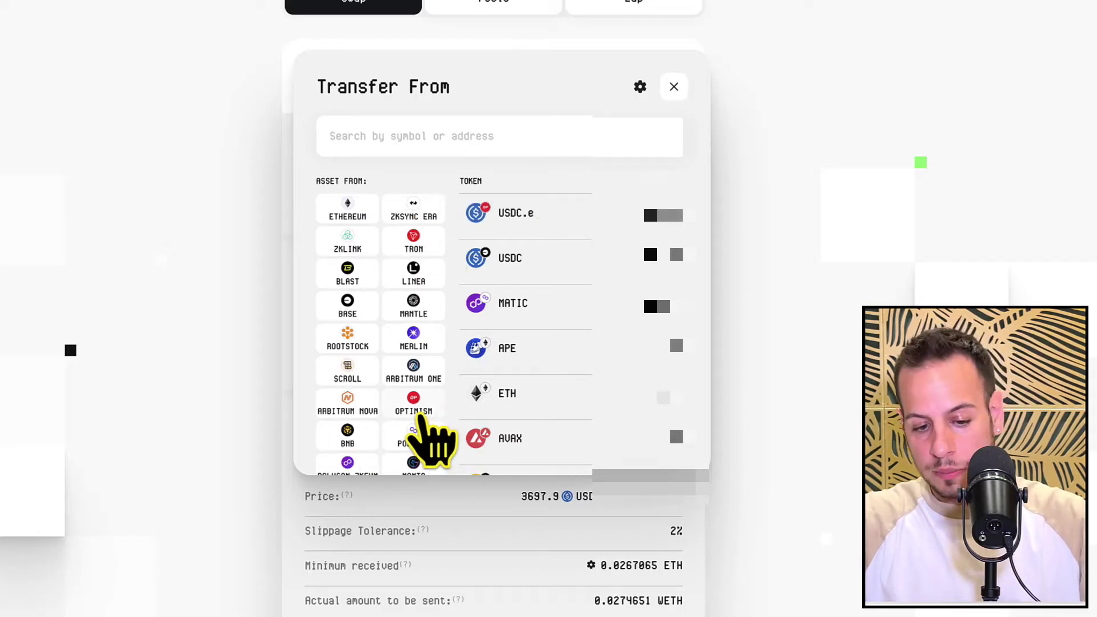
# - Send USDC.e from Optimism, enter the 100 amount, and leave the Transfer To token unchanged
pyautogui.click(416, 408)
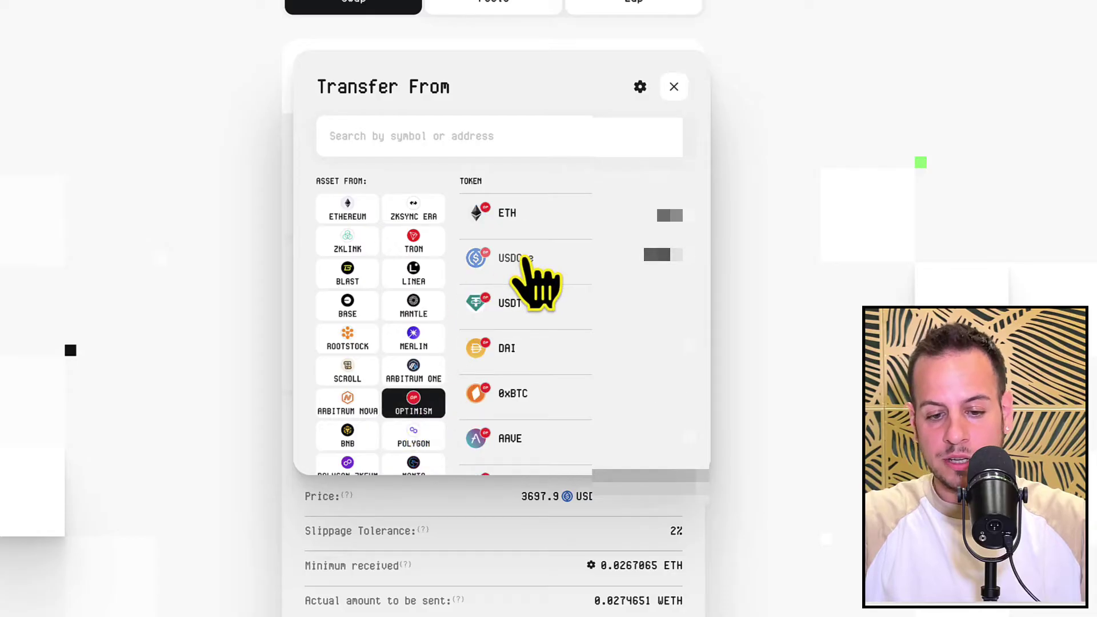
pyautogui.click(524, 262)
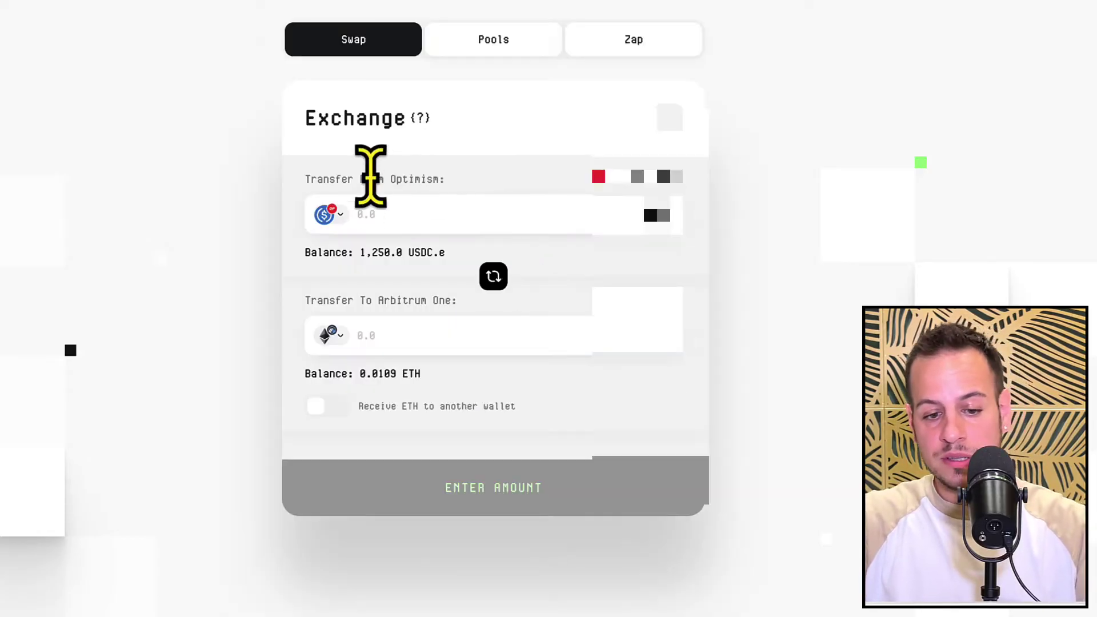
pyautogui.click(367, 211)
pyautogui.write('1000')
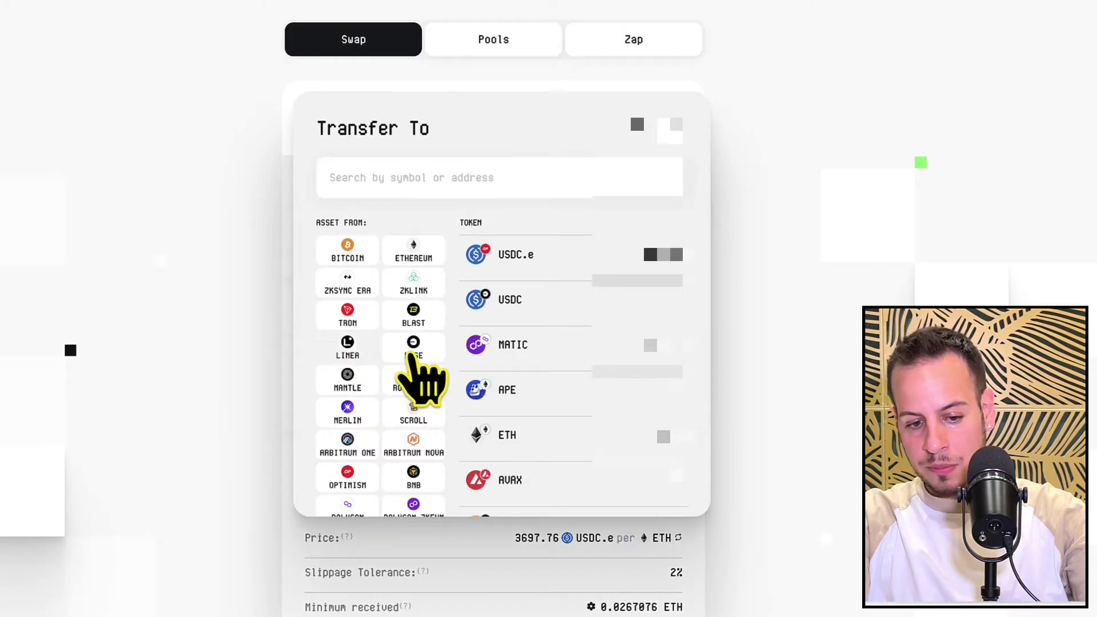
pyautogui.scroll(-1, 428, 486)
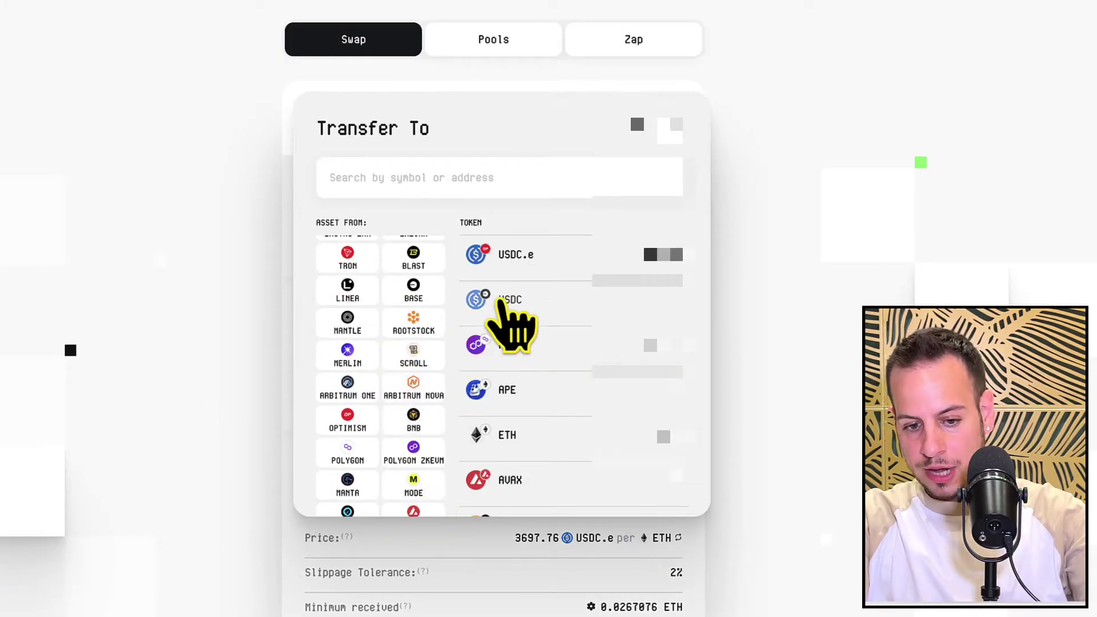
pyautogui.click(670, 130)
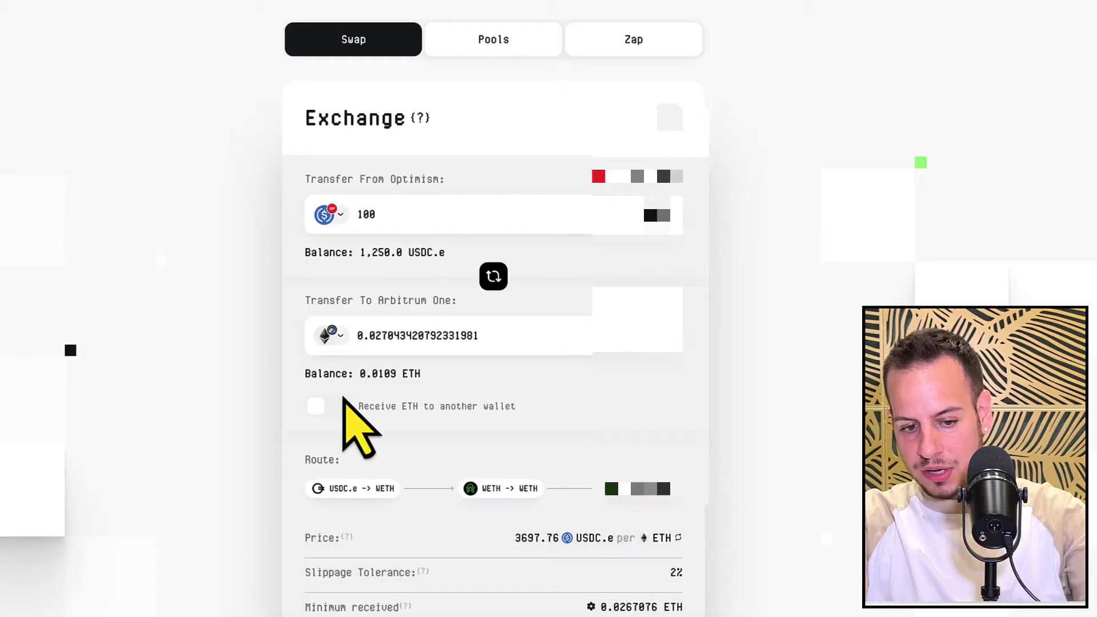
# - Highlight the 100 USDC.e send amount and the estimated ETH received
pyautogui.moveTo(358, 215); pyautogui.dragTo(381, 216)
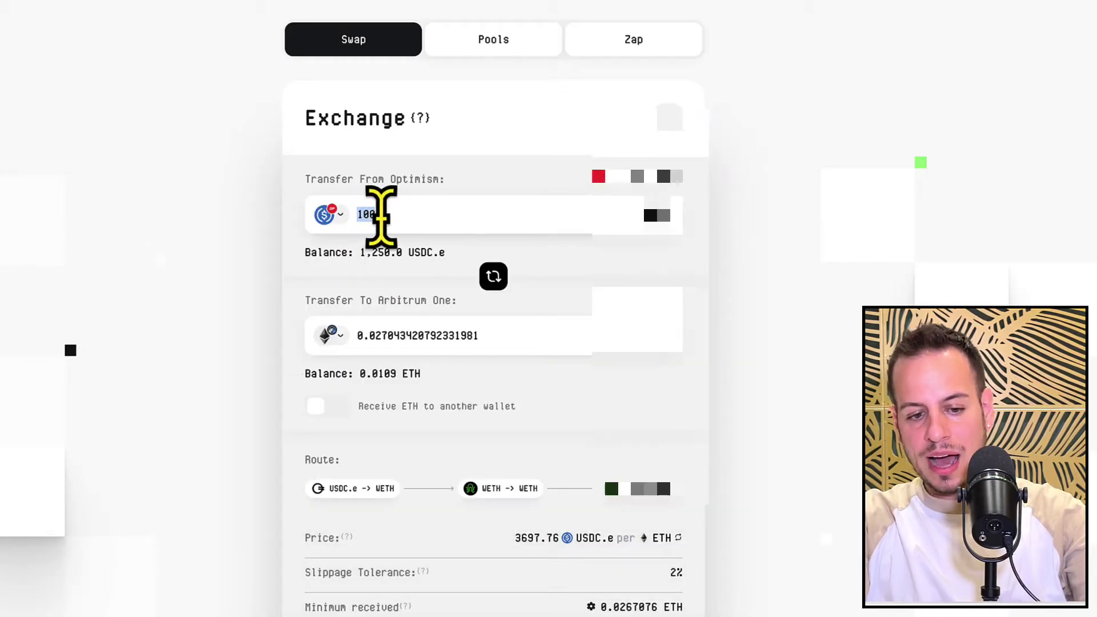
pyautogui.moveTo(369, 335); pyautogui.dragTo(457, 335)
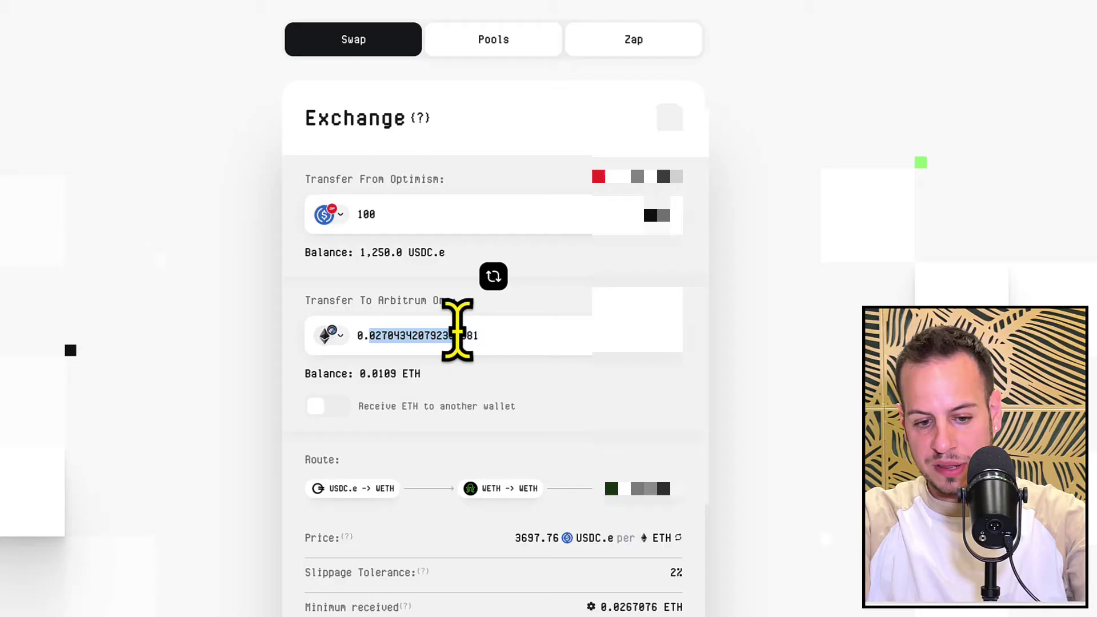
pyautogui.scroll(-1, 404, 565)
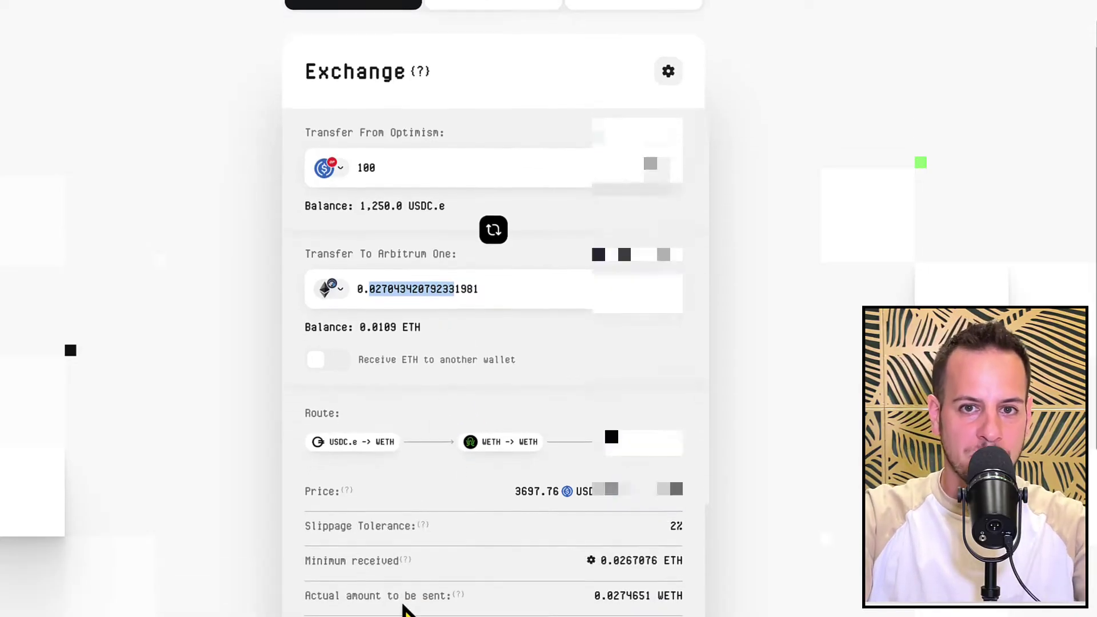
pyautogui.scroll(1, 404, 611)
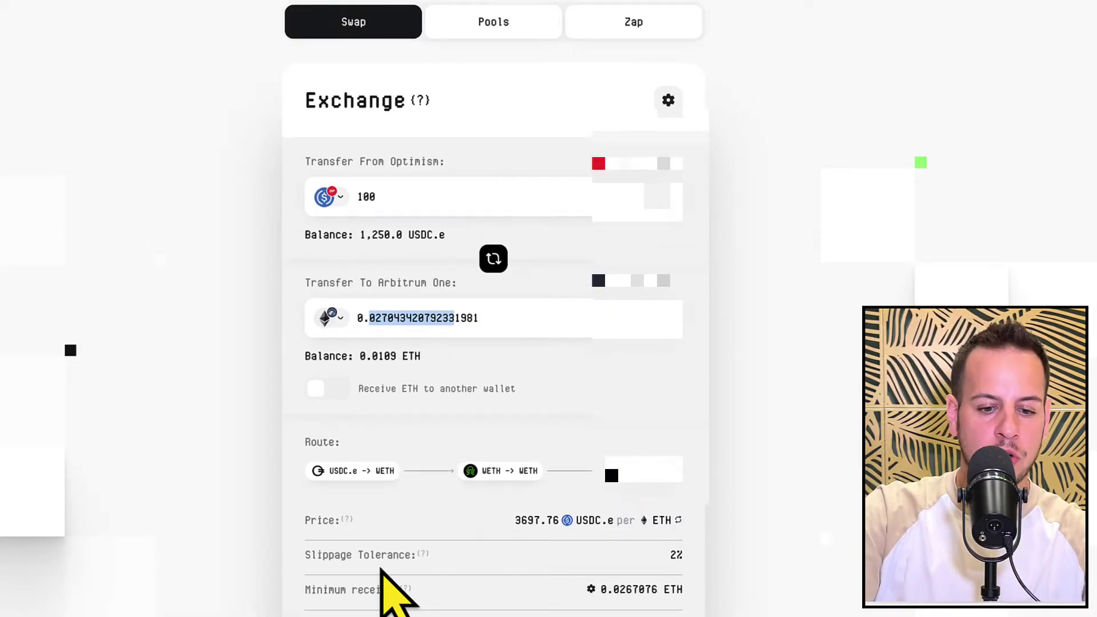
pyautogui.scroll(-1, 291, 442)
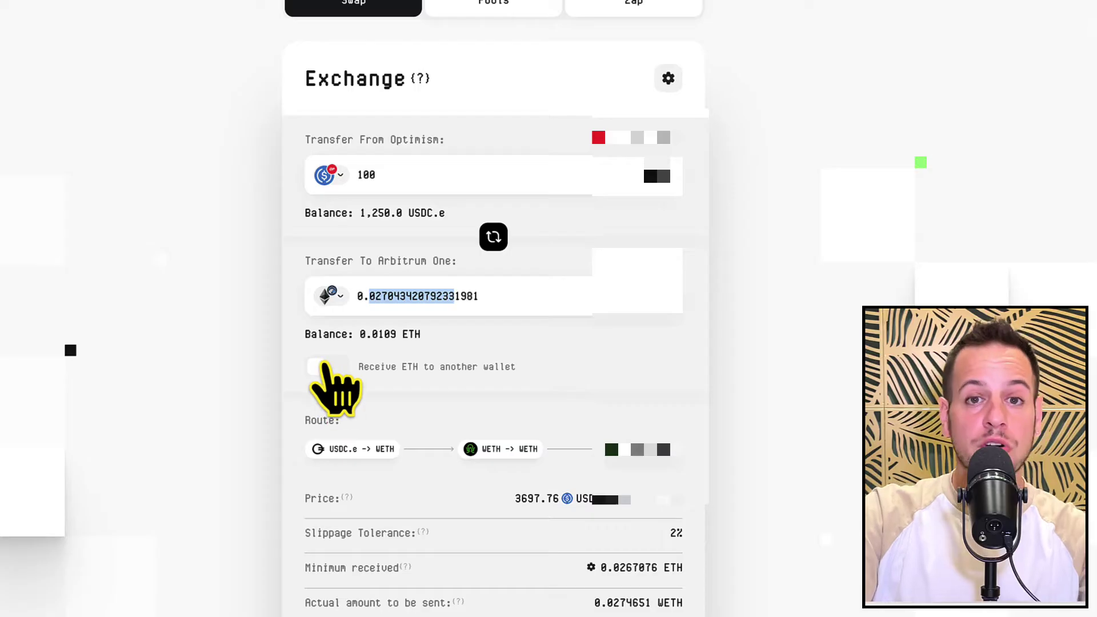
# - Turn on receiving ETH to another wallet and click into the Arbitrum One address field
pyautogui.click(319, 369)
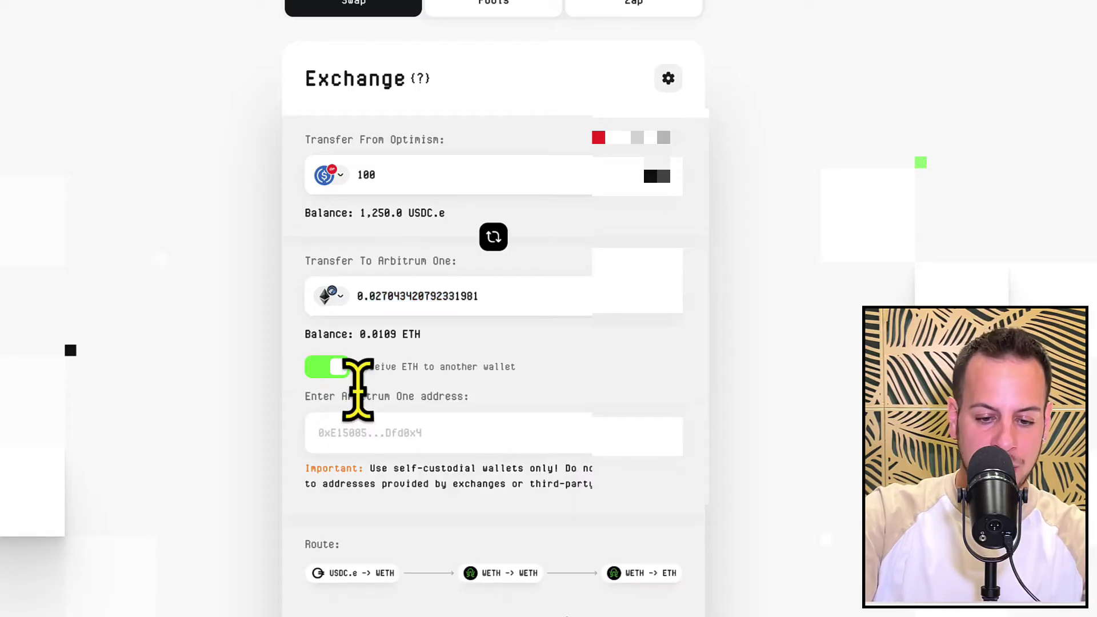
pyautogui.click(356, 426)
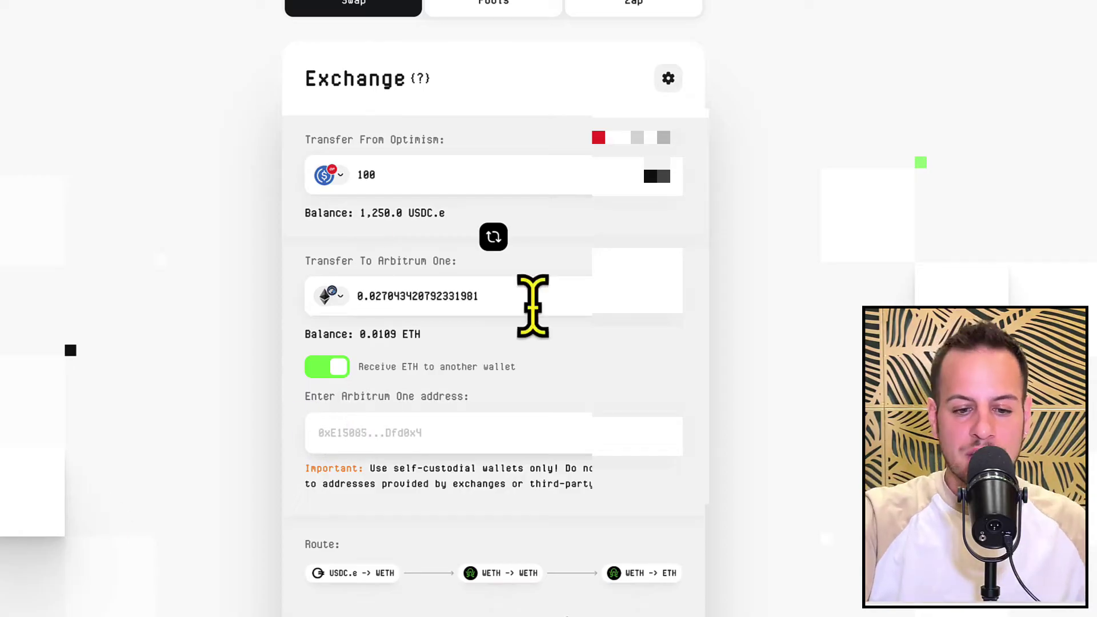
pyautogui.click(424, 382)
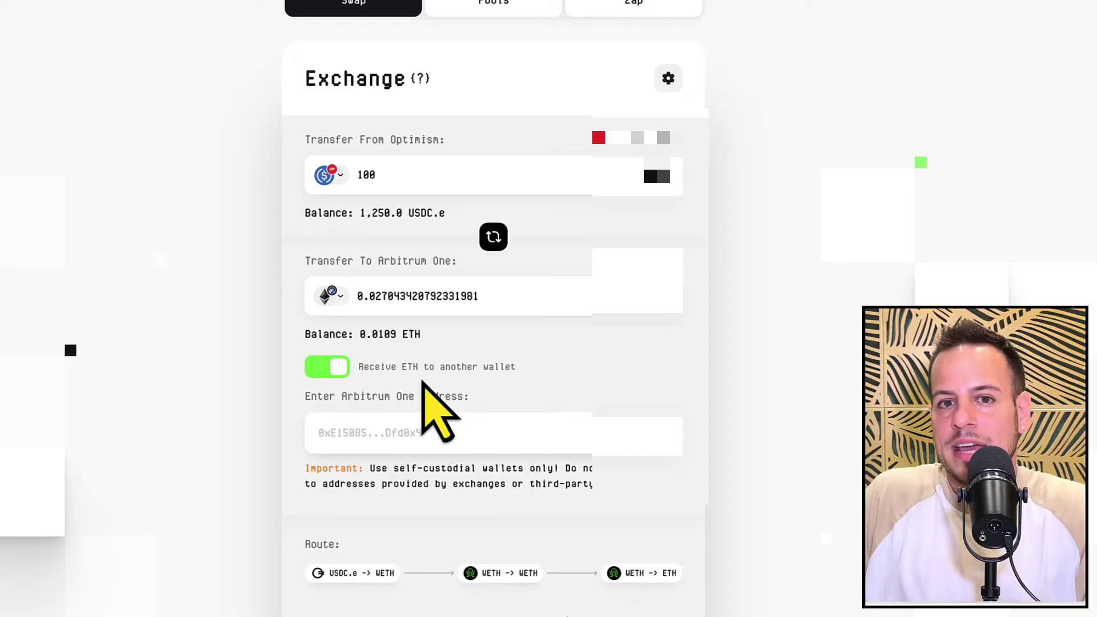
pyautogui.scroll(-3, 355, 232)
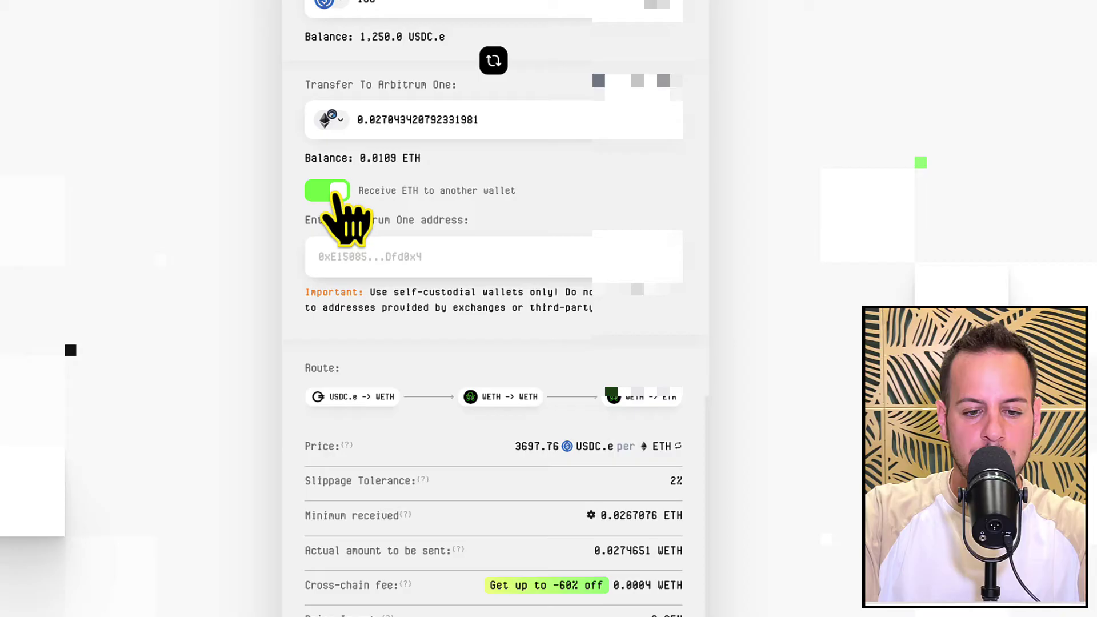
# - Turn off receiving ETH to another wallet and highlight the ETH price in USDC.e
pyautogui.click(334, 195)
pyautogui.scroll(-1, 389, 309)
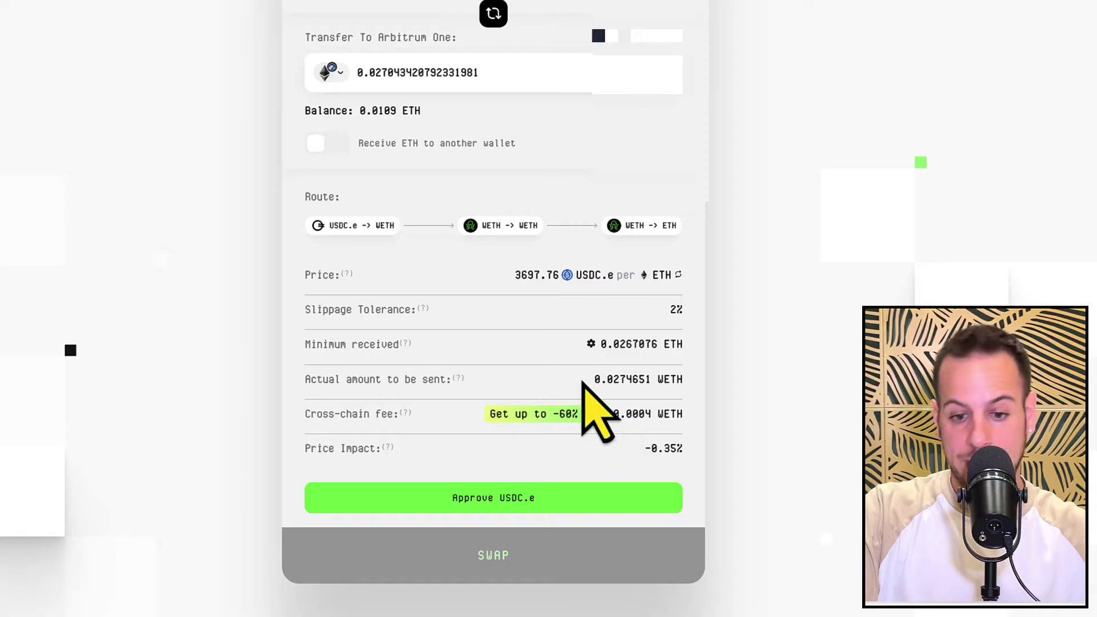
pyautogui.moveTo(515, 276); pyautogui.dragTo(543, 272)
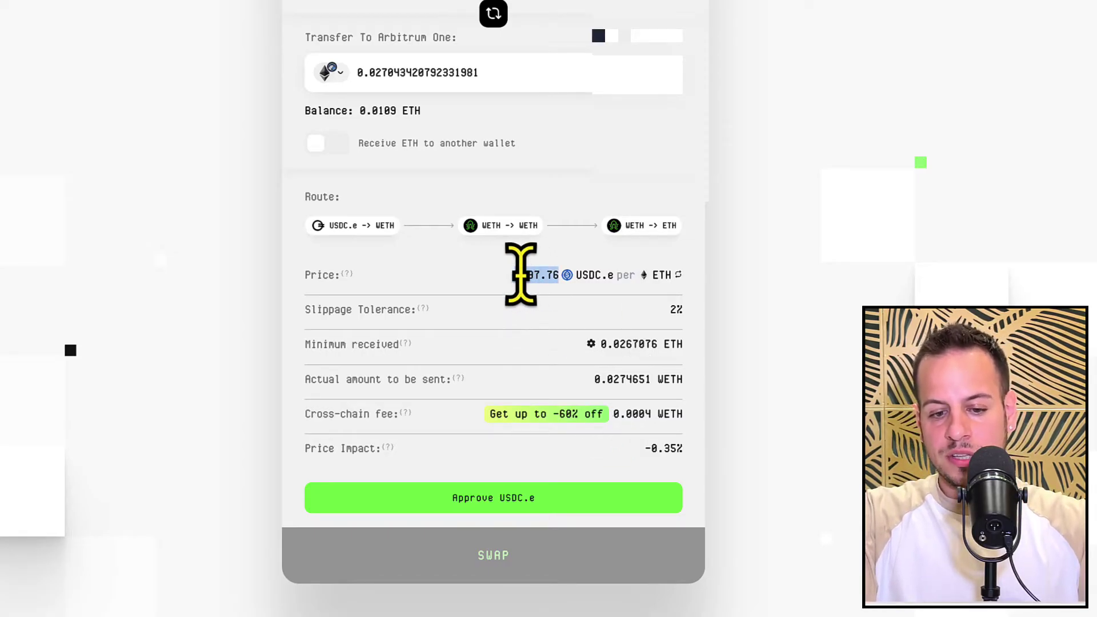
pyautogui.scroll(-1, 553, 380)
# - Highlight the minimum ETH received and the WETH amount sent, then open swap settings
pyautogui.moveTo(666, 290); pyautogui.dragTo(687, 286)
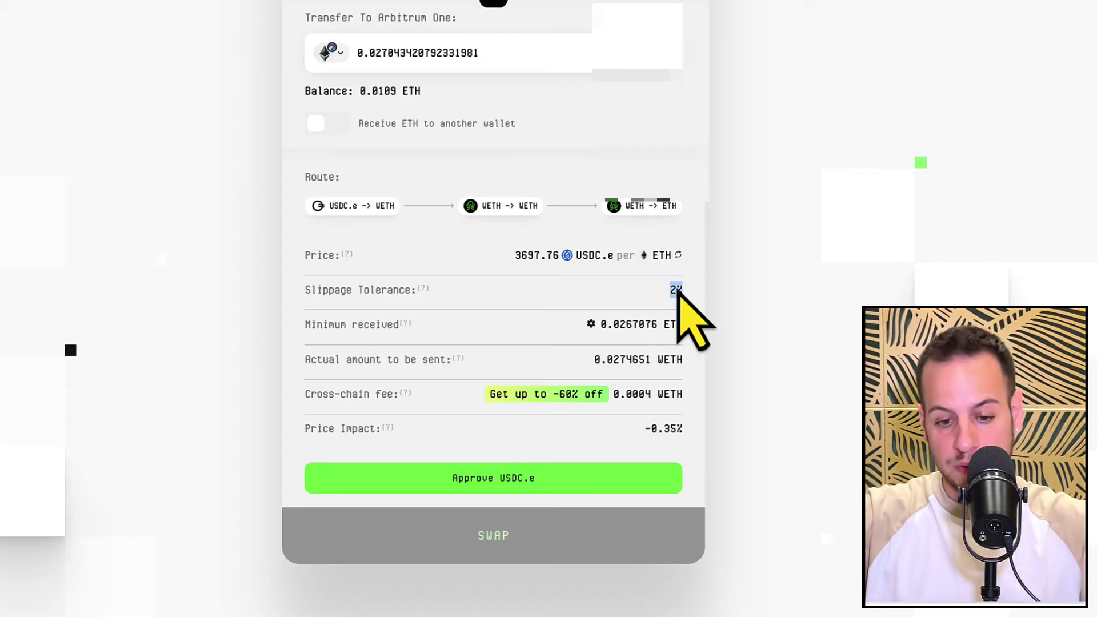
pyautogui.moveTo(594, 323); pyautogui.dragTo(687, 338)
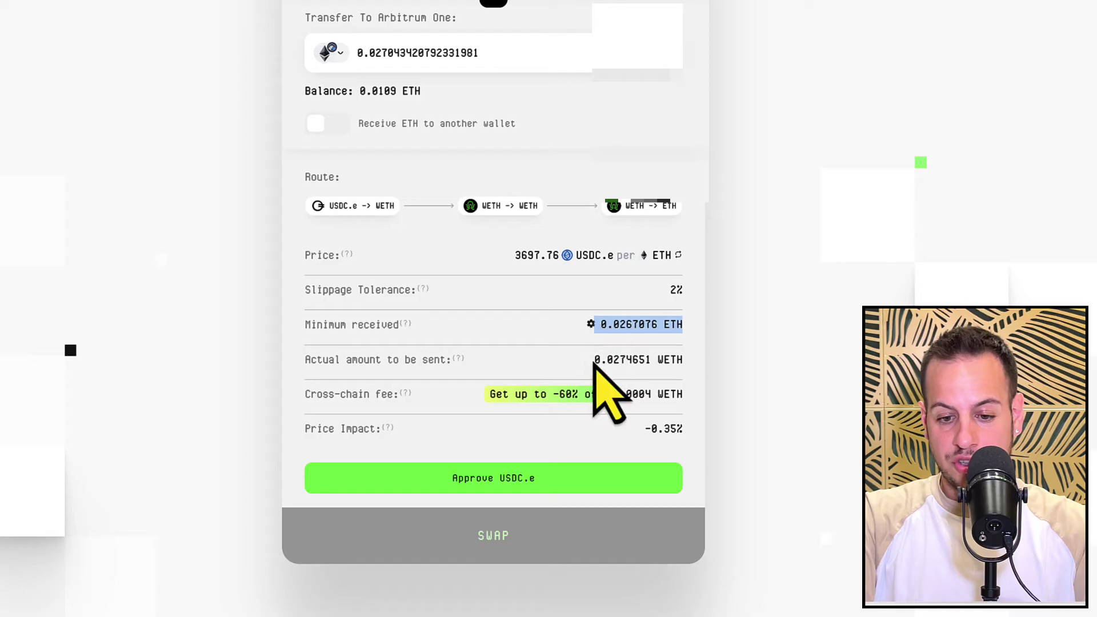
pyautogui.moveTo(594, 360); pyautogui.dragTo(722, 355)
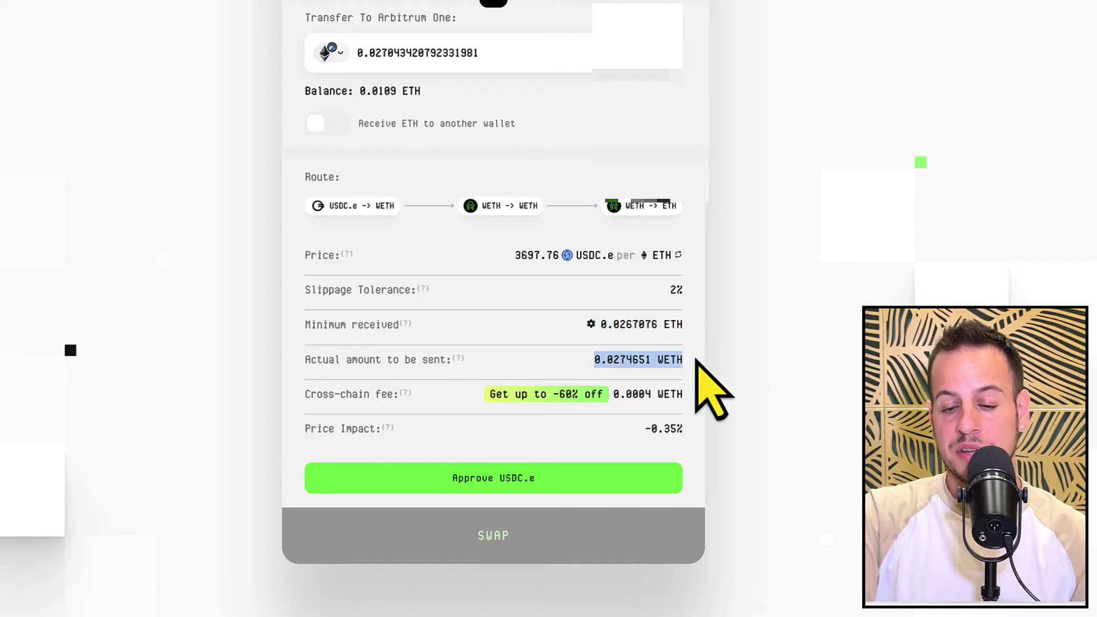
pyautogui.click(590, 325)
# - Try 1.0% slippage, then close Settings without saving, keeping 2% slippage in the summary
pyautogui.scroll(3, 489, 135)
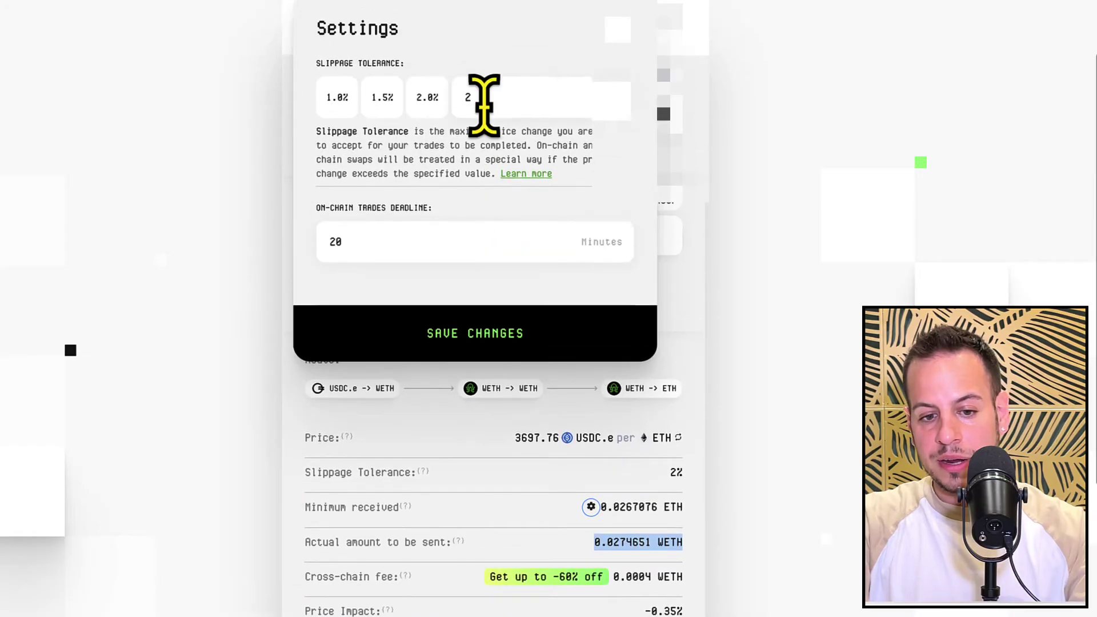
pyautogui.click(352, 98)
pyautogui.click(496, 97)
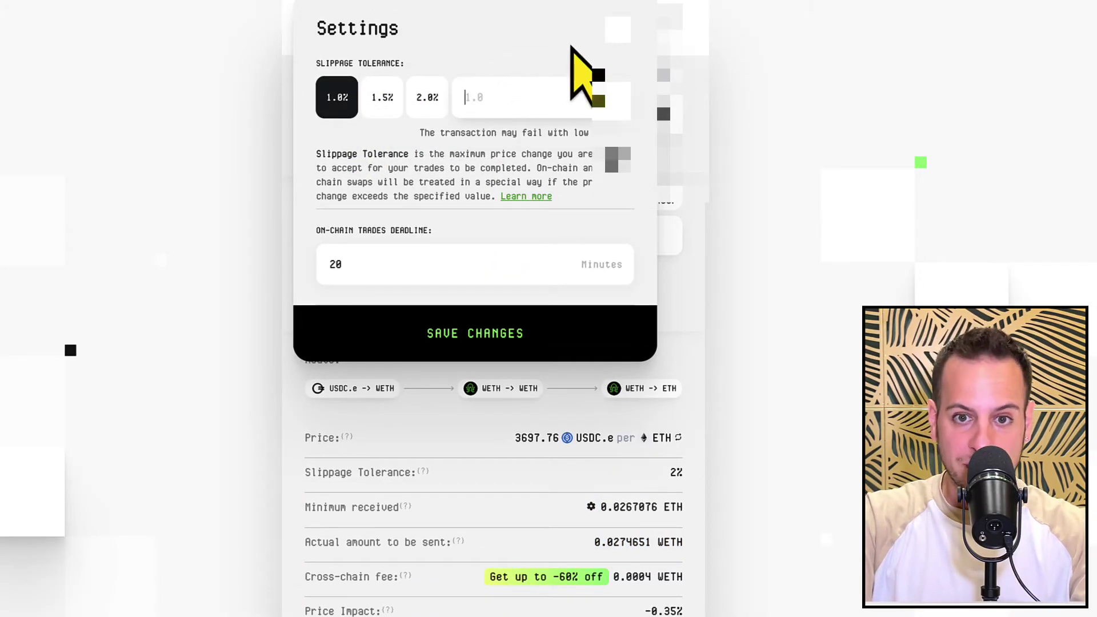
pyautogui.click(617, 30)
pyautogui.scroll(-1, 533, 211)
pyautogui.scroll(-3, 539, 286)
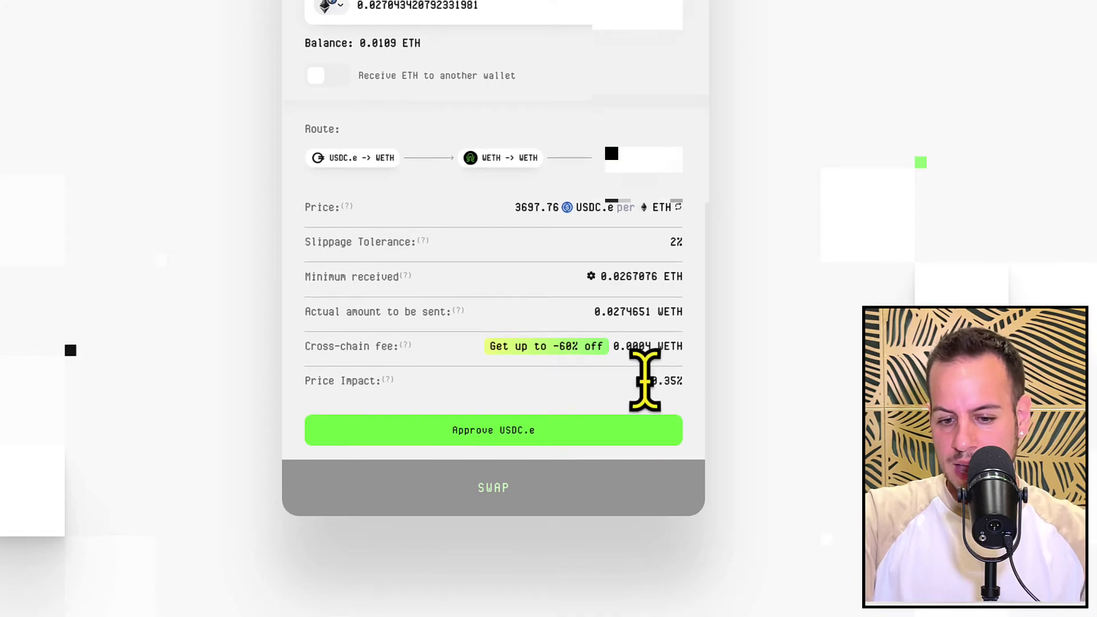
pyautogui.moveTo(643, 380); pyautogui.dragTo(693, 384)
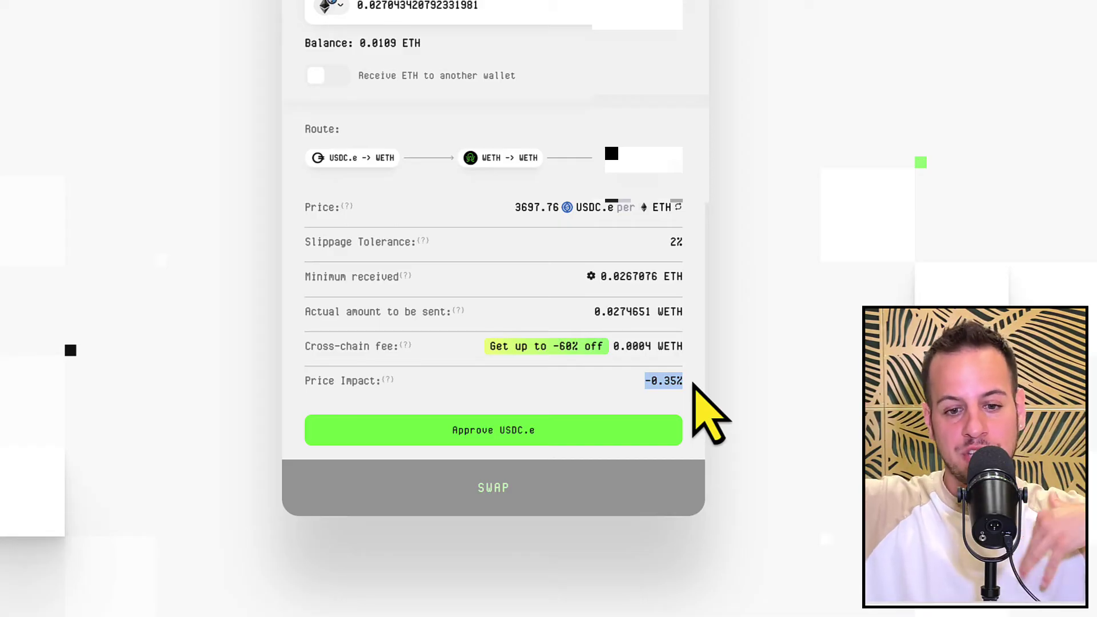
pyautogui.scroll(3, 706, 408)
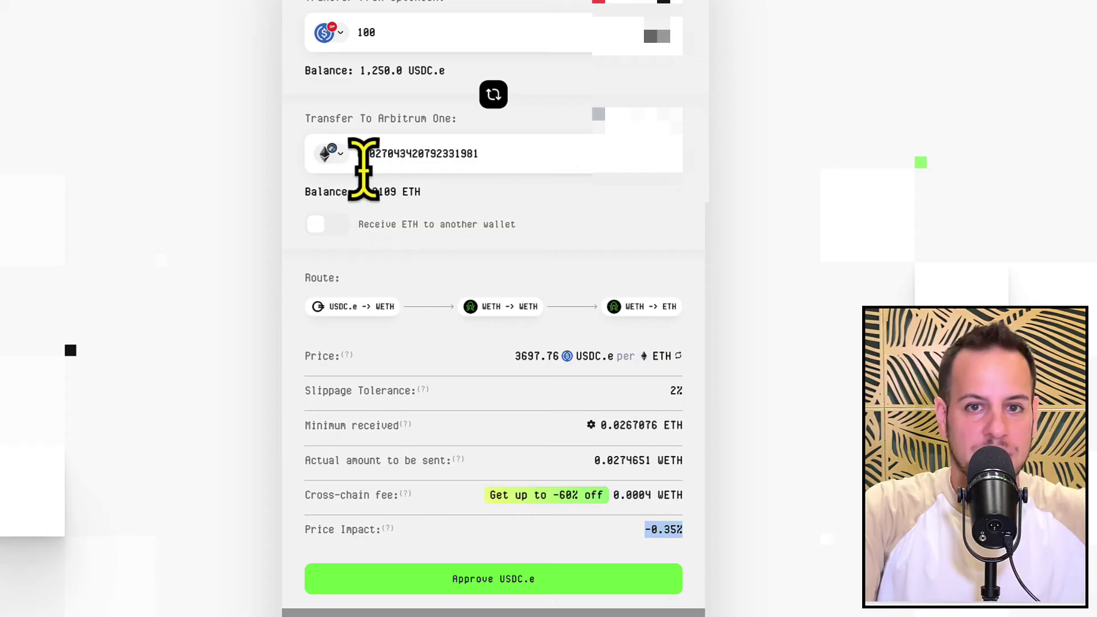
pyautogui.scroll(-2, 502, 392)
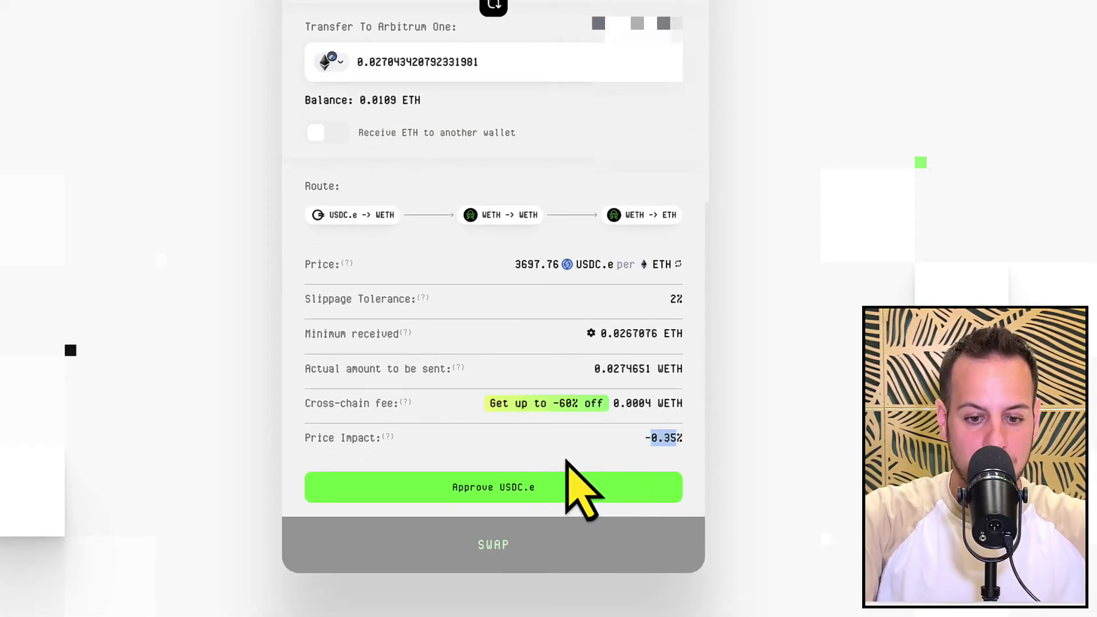
pyautogui.click(455, 486)
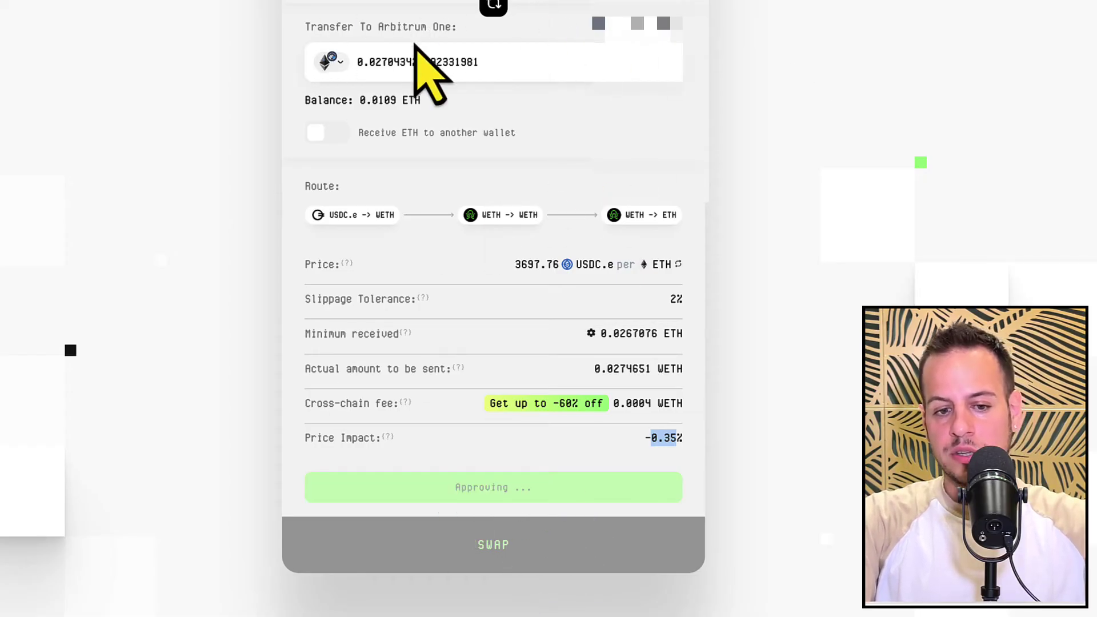
pyautogui.scroll(3, 417, 69)
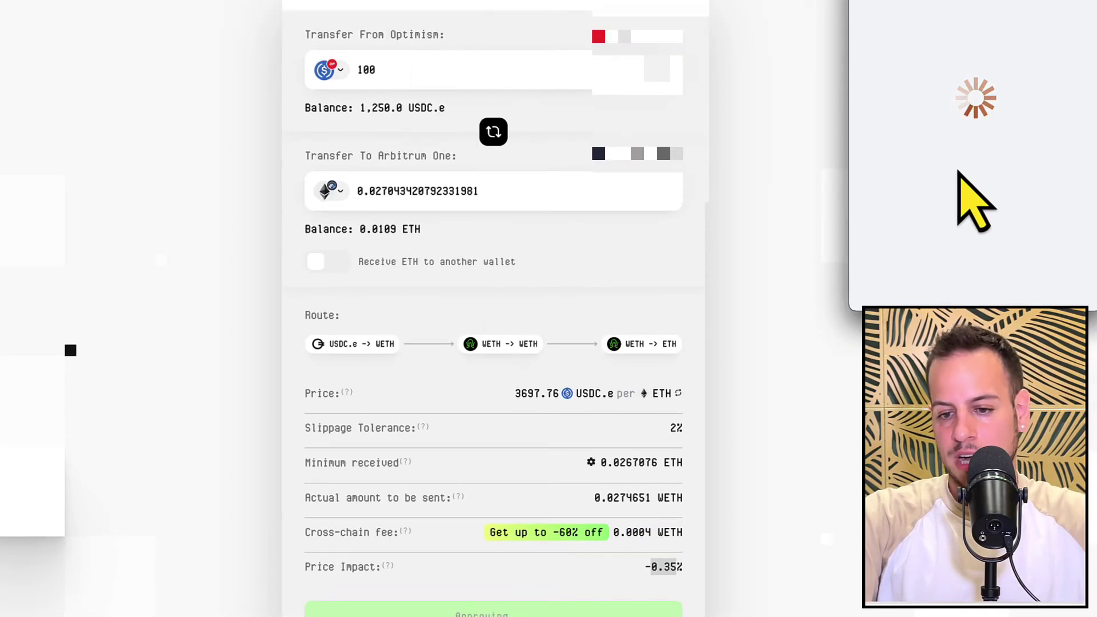
pyautogui.scroll(-2, 1034, 288)
pyautogui.click(1031, 286)
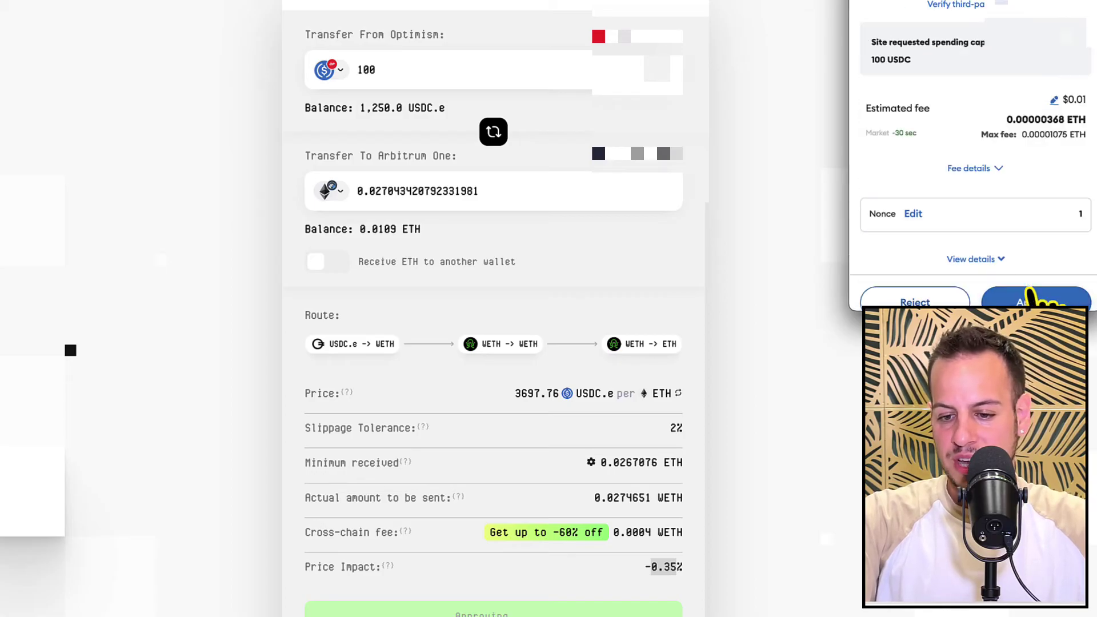
pyautogui.scroll(-2, 979, 277)
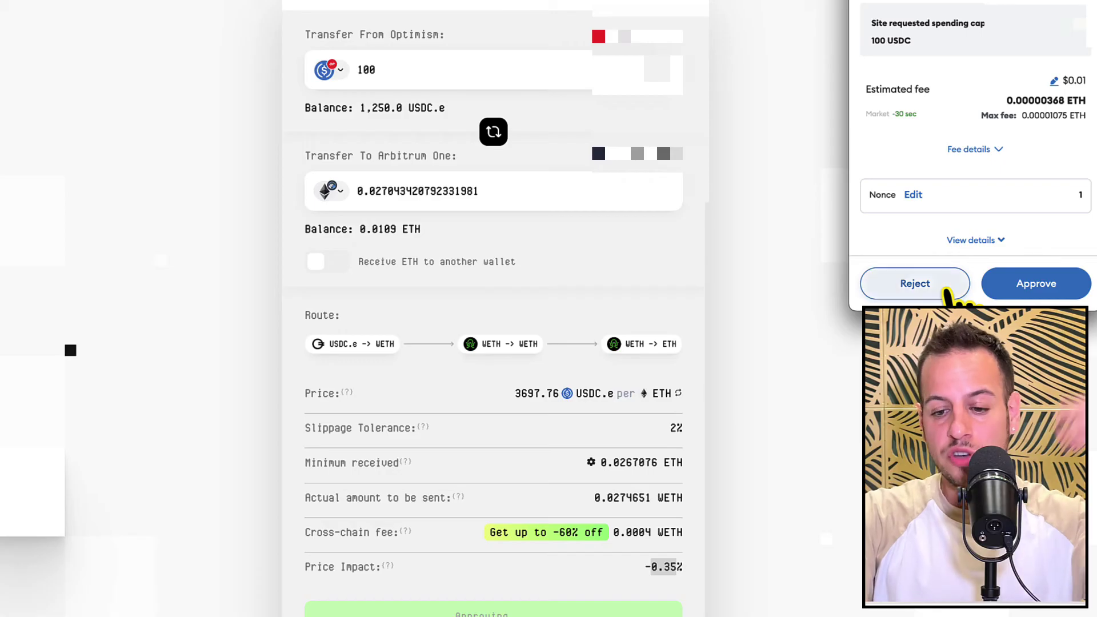
pyautogui.click(945, 289)
pyautogui.scroll(-3, 631, 372)
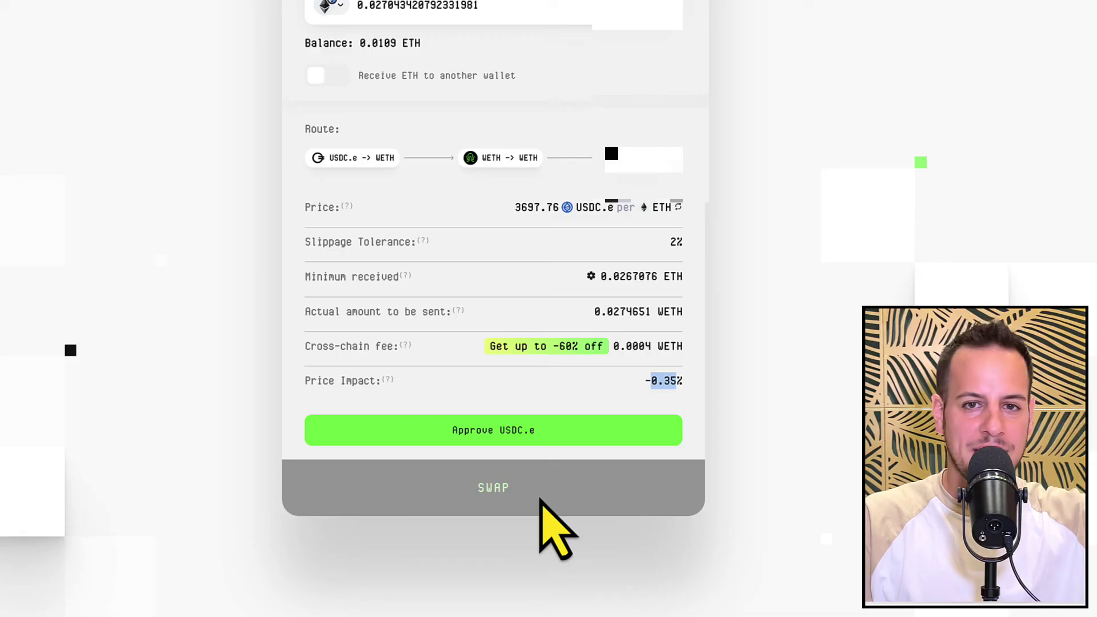
pyautogui.scroll(6, 409, 53)
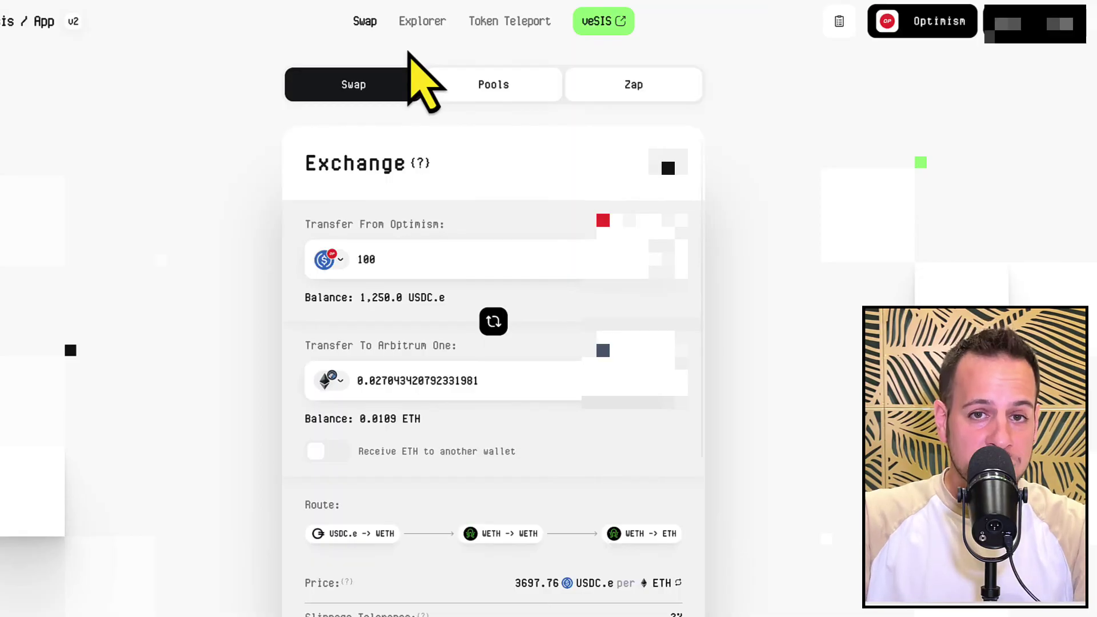